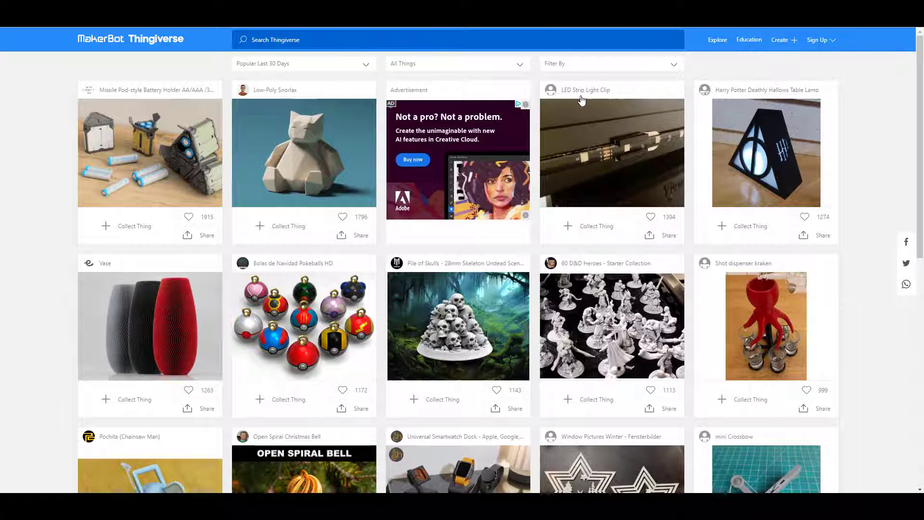
Open the LED Strip Light Clip thing and download LED_STRIP_CLIP.stl from its files
{"action": "left_click", "coordinate": [628, 146]}
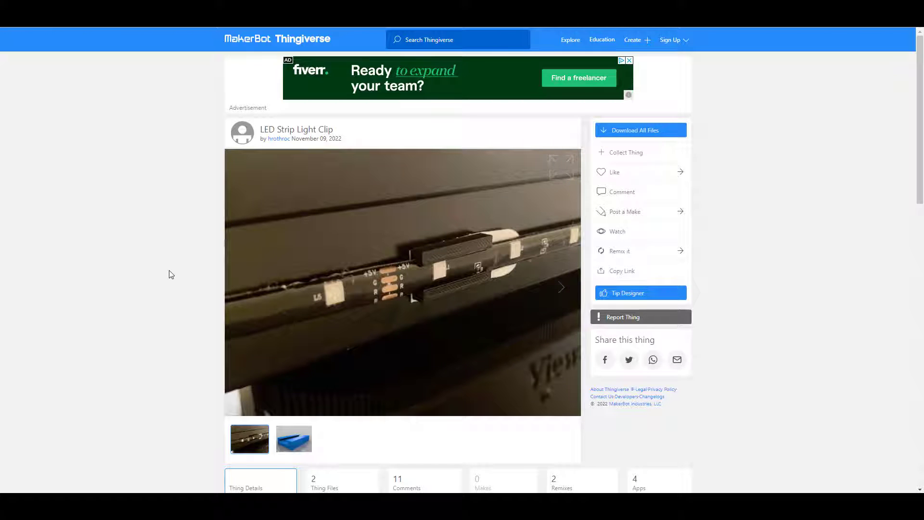
{"action": "scroll", "coordinate": [169, 272], "scroll_direction": "down", "scroll_amount": 2}
{"action": "scroll", "coordinate": [357, 337], "scroll_direction": "down", "scroll_amount": 2}
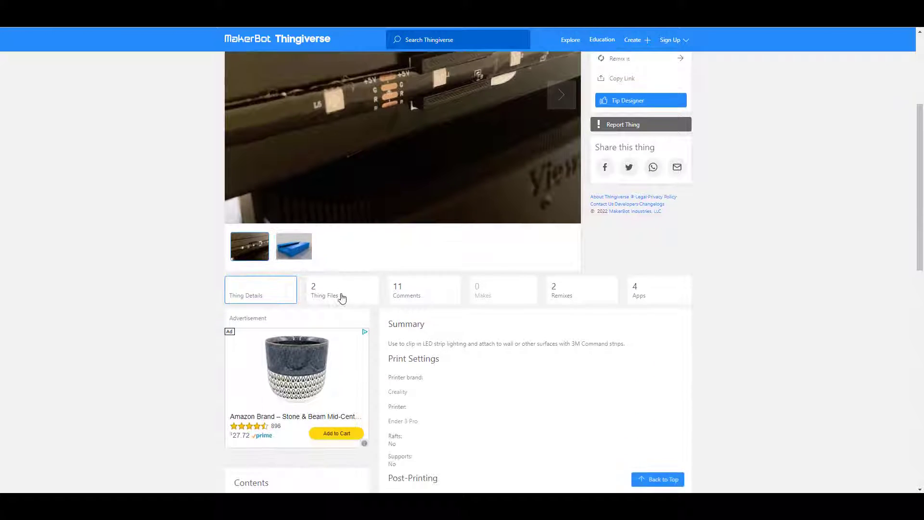
{"action": "left_click", "coordinate": [351, 293]}
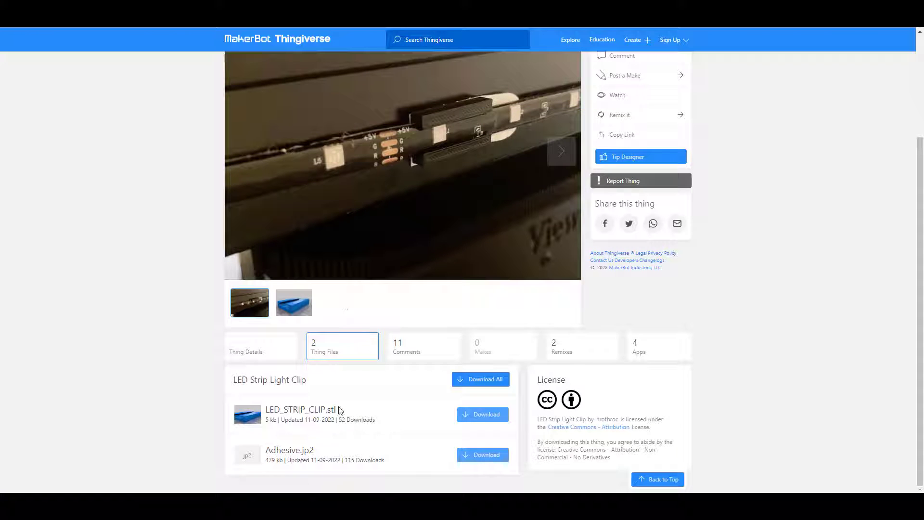
{"action": "left_click", "coordinate": [486, 415]}
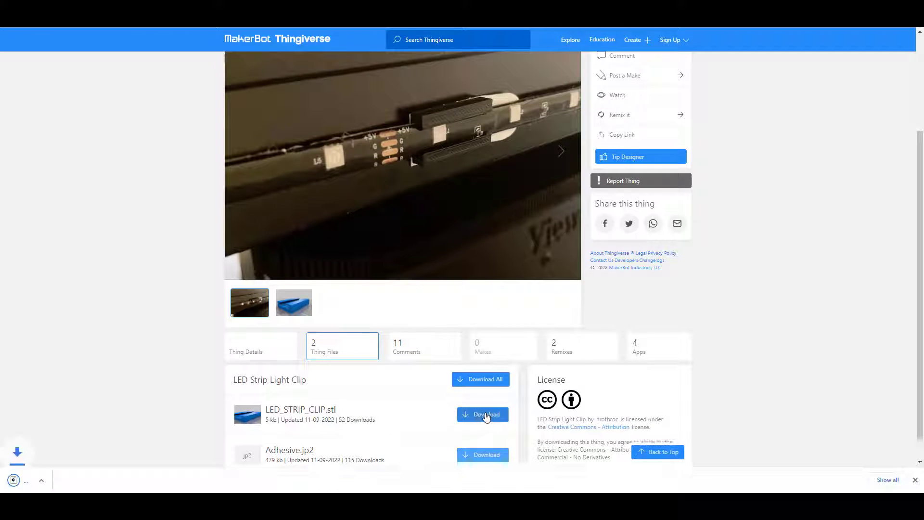
Switch to Tinkercad and import the downloaded LED_STRIP_CLIP.stl in millimeters at 100% scale
{"action": "key", "text": "ctrl+Tab"}
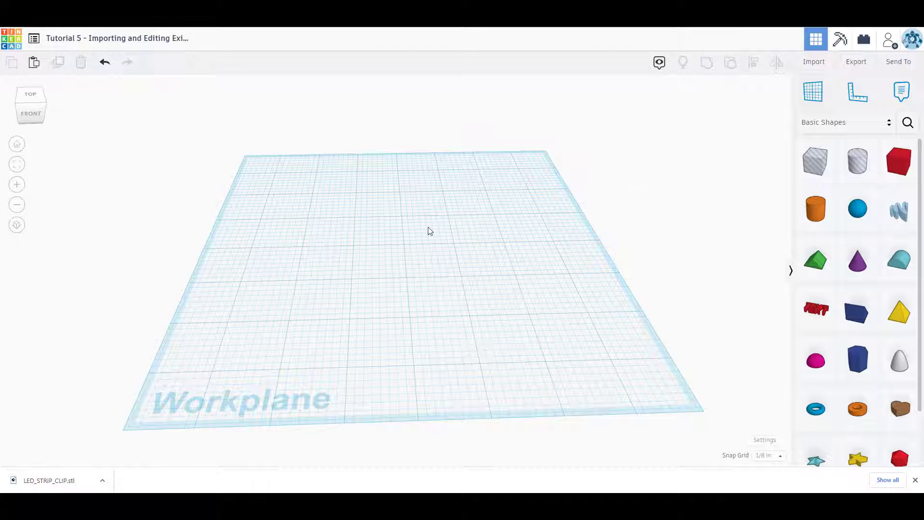
{"action": "left_click", "coordinate": [808, 67]}
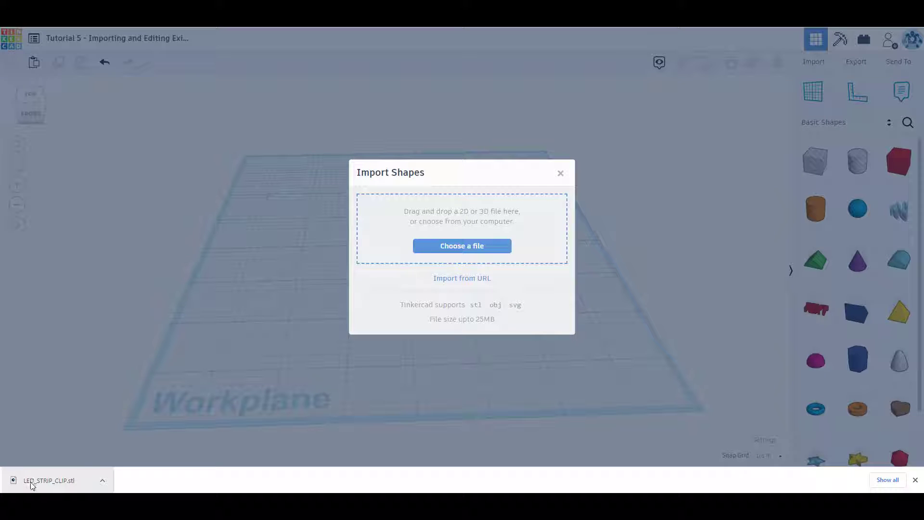
{"action": "left_click_drag", "start_coordinate": [32, 483], "coordinate": [498, 220]}
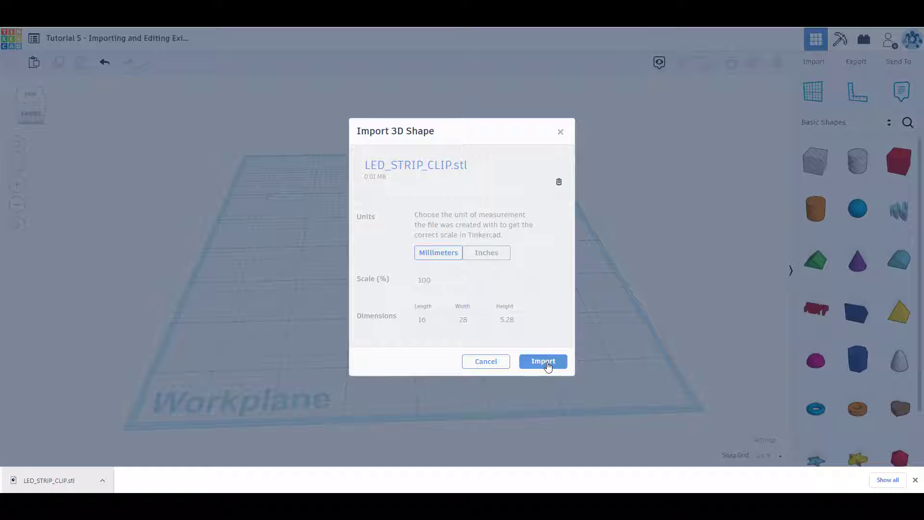
{"action": "left_click", "coordinate": [548, 366]}
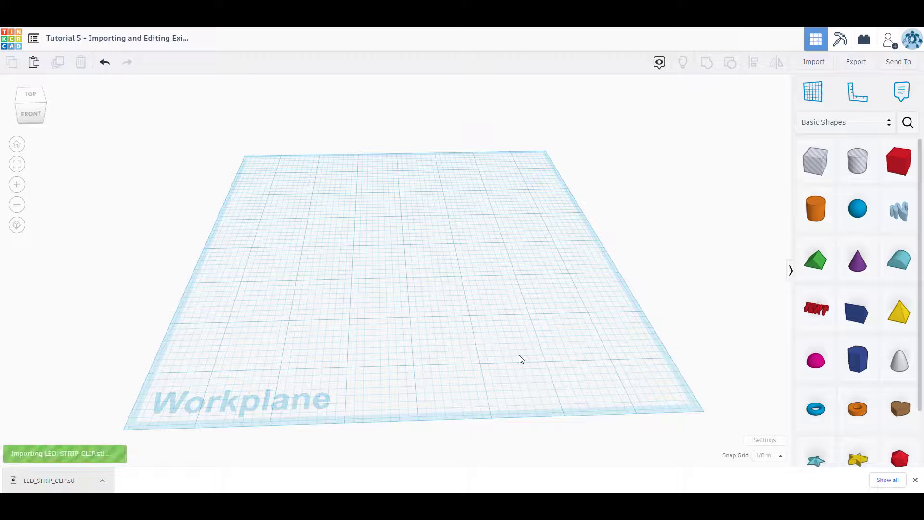
{"action": "left_click", "coordinate": [916, 480]}
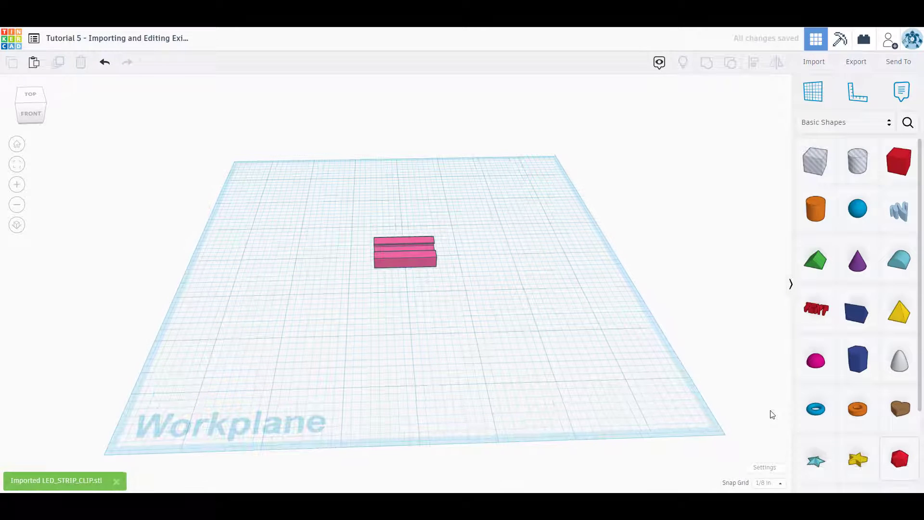
Change the imported clip's solid color to the dark blue preset
{"action": "right_click_drag", "start_coordinate": [376, 279], "coordinate": [511, 265]}
{"action": "left_click", "coordinate": [311, 302]}
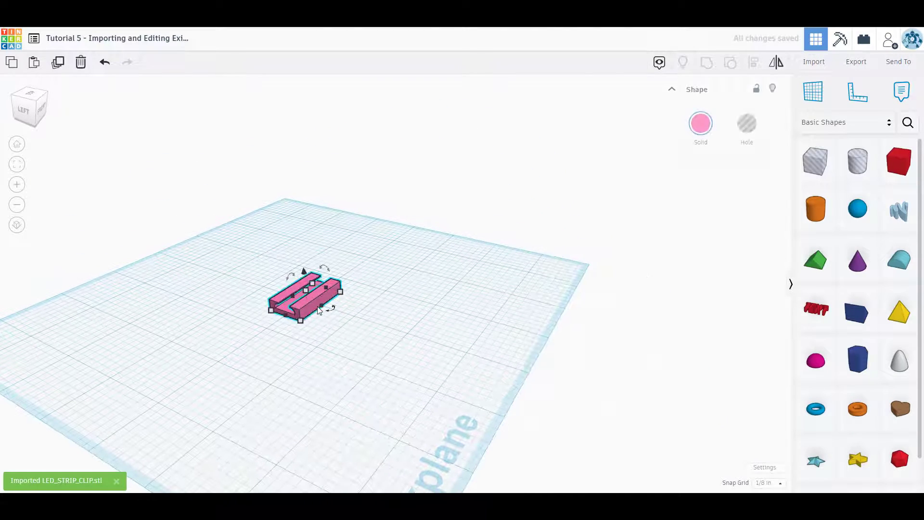
{"action": "left_click", "coordinate": [705, 140]}
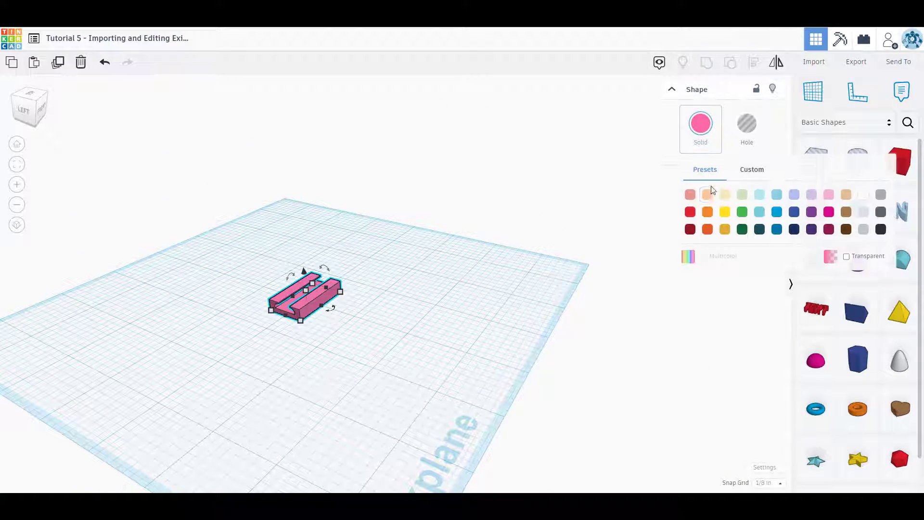
{"action": "left_click", "coordinate": [795, 212]}
{"action": "left_click", "coordinate": [385, 327]}
Slightly narrow the clip across its channel, to about 0.565 in wide
{"action": "middle_click_drag", "start_coordinate": [311, 340], "coordinate": [551, 312]}
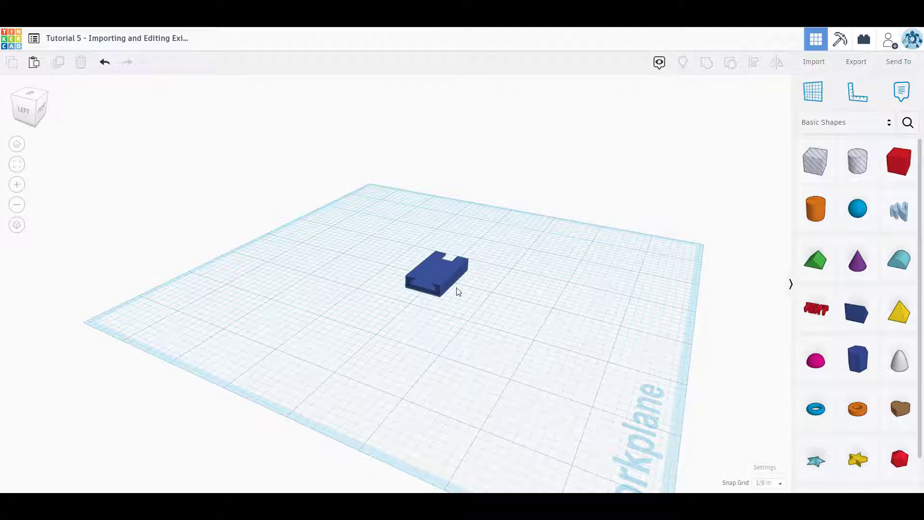
{"action": "scroll", "coordinate": [459, 289], "scroll_direction": "up", "scroll_amount": 3}
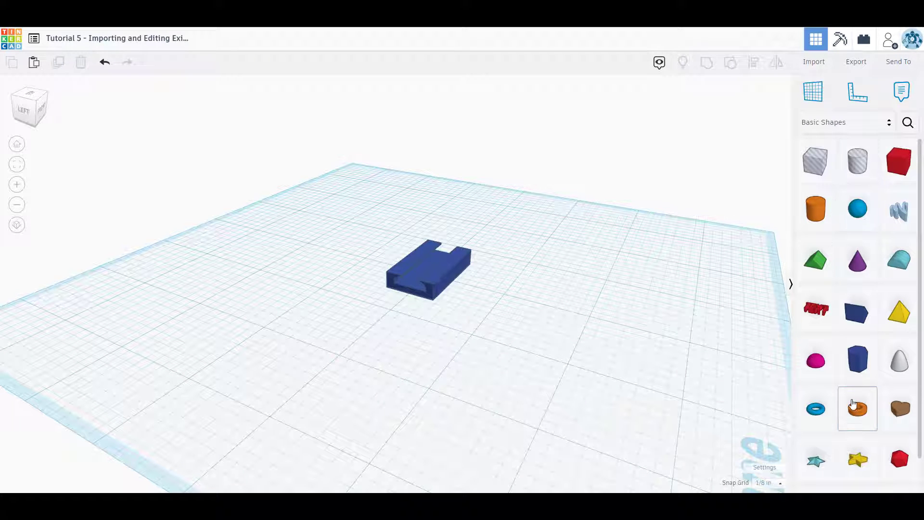
{"action": "left_click", "coordinate": [448, 274]}
{"action": "mouse_move", "coordinate": [473, 259]}
{"action": "left_mouse_down"}
{"action": "mouse_move", "coordinate": [505, 191]}
{"action": "mouse_move", "coordinate": [538, 204]}
{"action": "mouse_move", "coordinate": [467, 263]}
{"action": "left_mouse_up"}
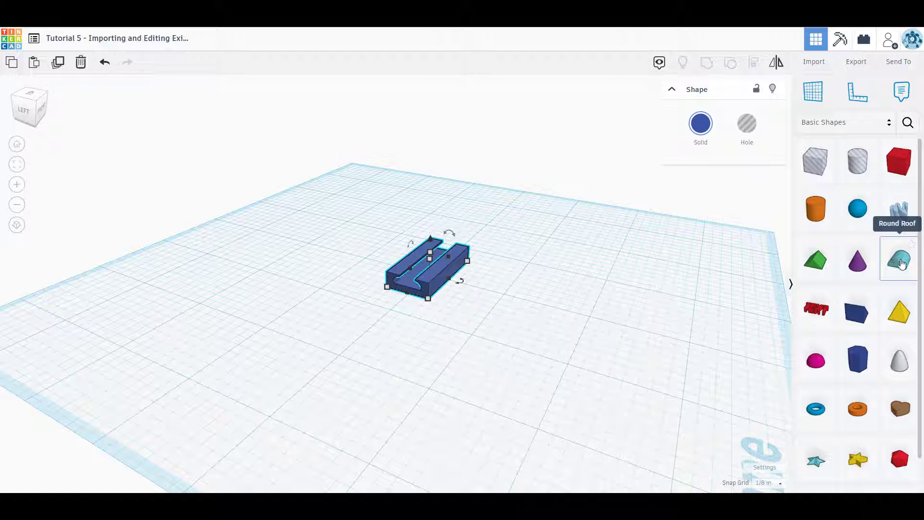
Place a Round Roof on the workplane in front of the clip and rotate it to run parallel to the clip's channel
{"action": "left_click_drag", "start_coordinate": [902, 264], "coordinate": [392, 356]}
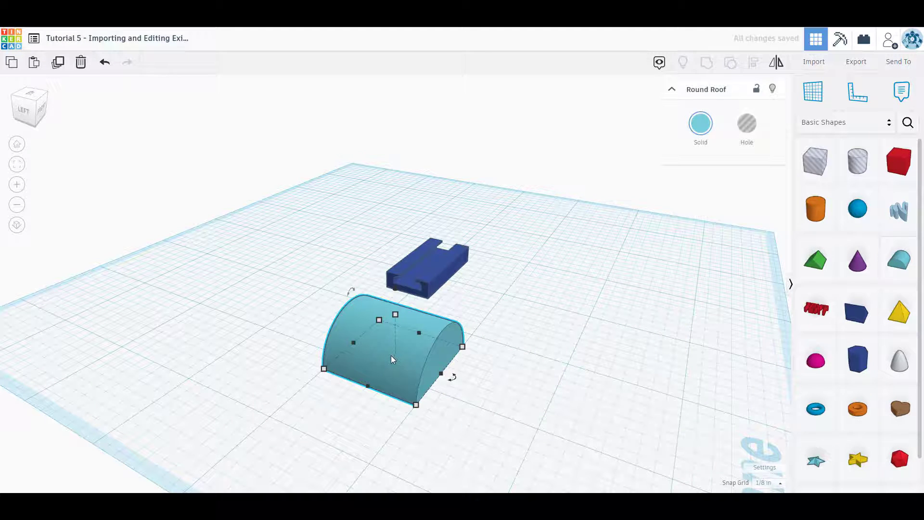
{"action": "left_click_drag", "start_coordinate": [454, 379], "coordinate": [361, 356]}
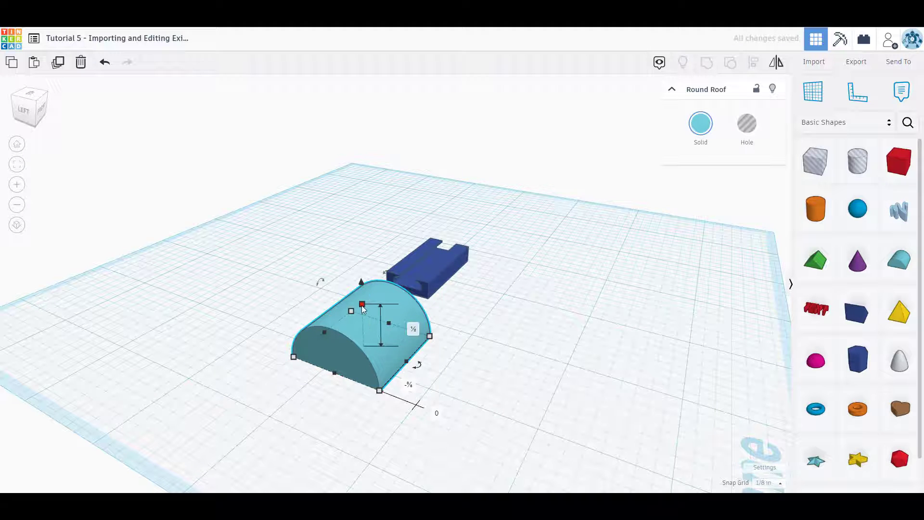
Flatten and shrink the Round Roof, and position it raised above the workplane within the clip's channel
{"action": "left_click_drag", "start_coordinate": [361, 304], "coordinate": [363, 337]}
{"action": "left_click_drag", "start_coordinate": [380, 391], "coordinate": [412, 282]}
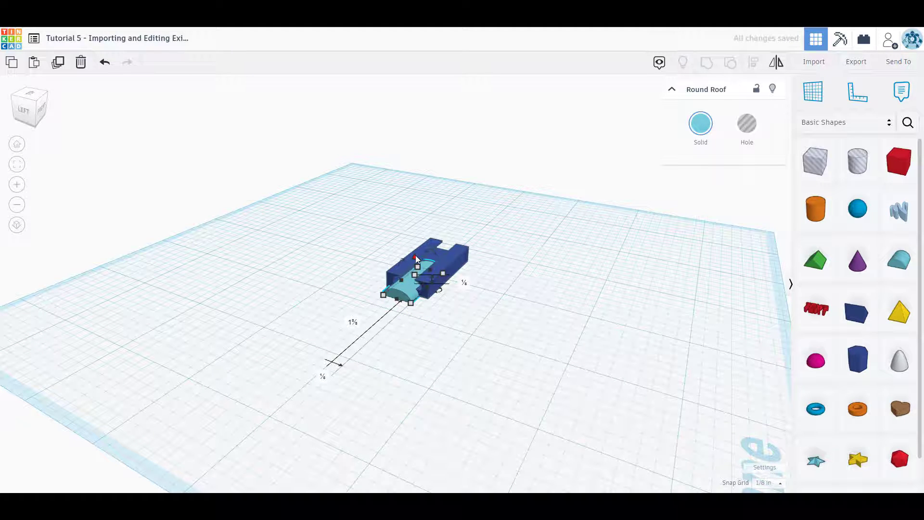
{"action": "left_click_drag", "start_coordinate": [415, 255], "coordinate": [415, 250]}
{"action": "scroll", "coordinate": [405, 296], "scroll_direction": "up", "scroll_amount": 10}
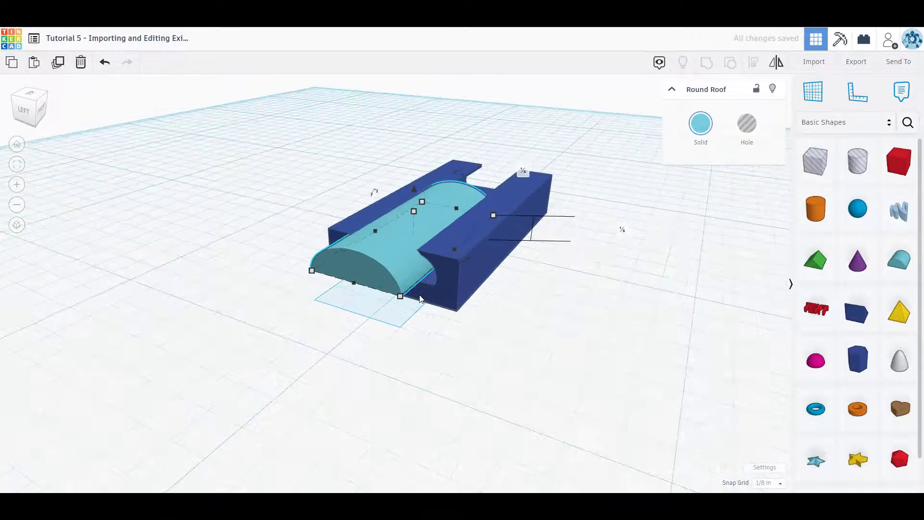
{"action": "right_click_drag", "start_coordinate": [420, 299], "coordinate": [501, 292]}
{"action": "left_click", "coordinate": [472, 276]}
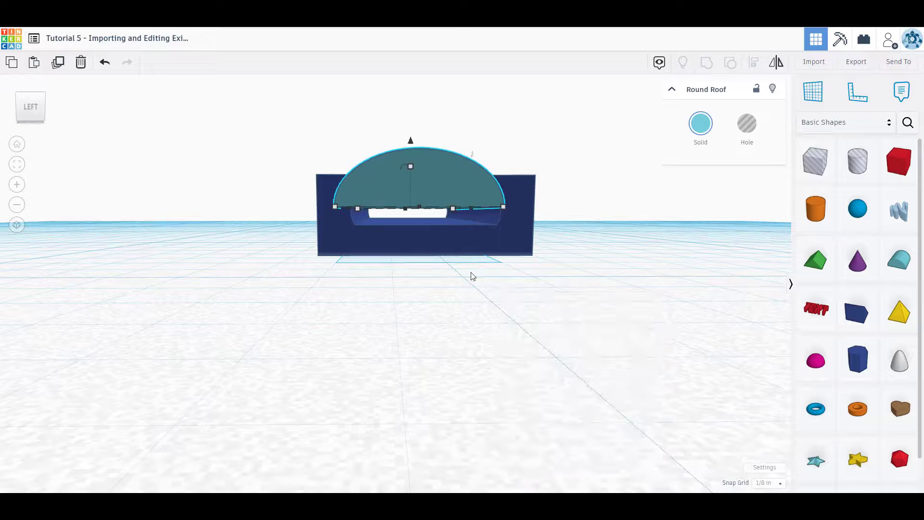
Set the snap grid to Off and lower the Round Roof further into the clip's channel
{"action": "left_click", "coordinate": [779, 485]}
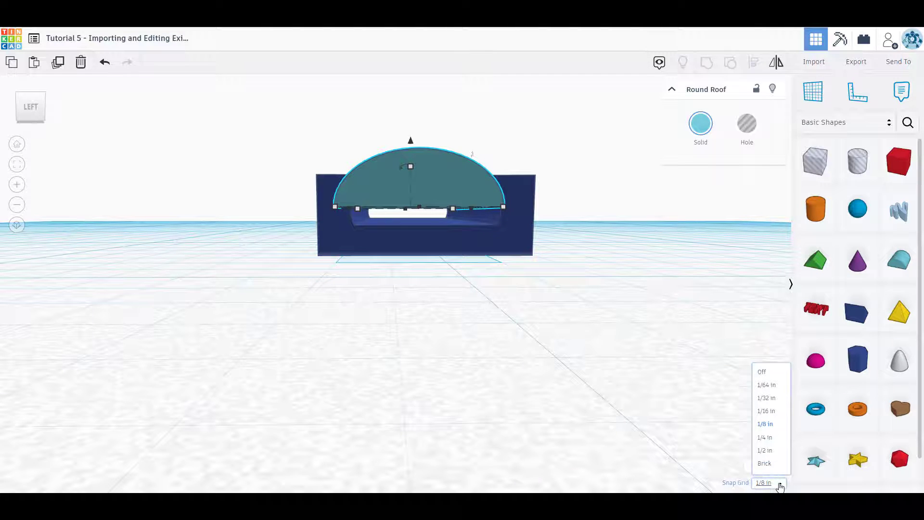
{"action": "left_click", "coordinate": [771, 374]}
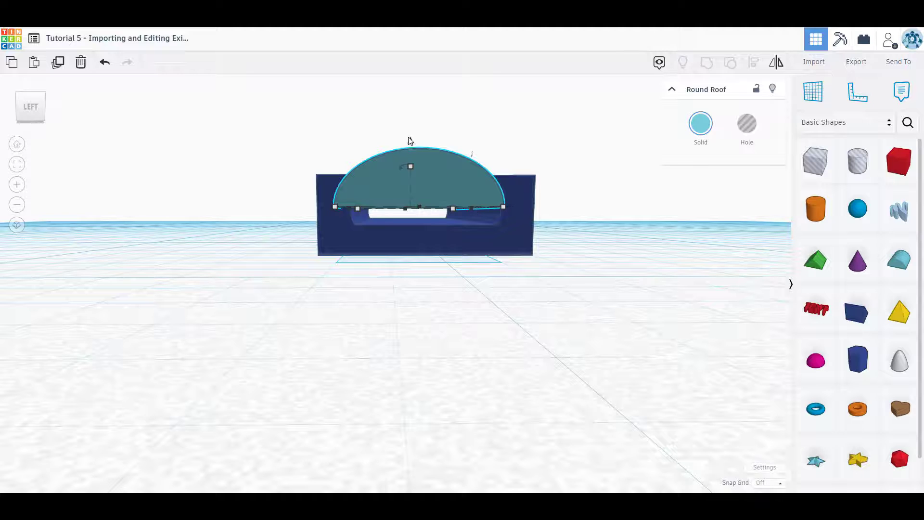
{"action": "left_click_drag", "start_coordinate": [411, 140], "coordinate": [412, 160]}
{"action": "mouse_move", "coordinate": [506, 284]}
{"action": "right_mouse_down"}
{"action": "mouse_move", "coordinate": [510, 310]}
{"action": "mouse_move", "coordinate": [510, 299]}
{"action": "right_mouse_up"}
Fine-tune the Round Roof to about 0.471 in wide and 0.16 in high, with its base about 0.068 in above the workplane
{"action": "left_click", "coordinate": [411, 187]}
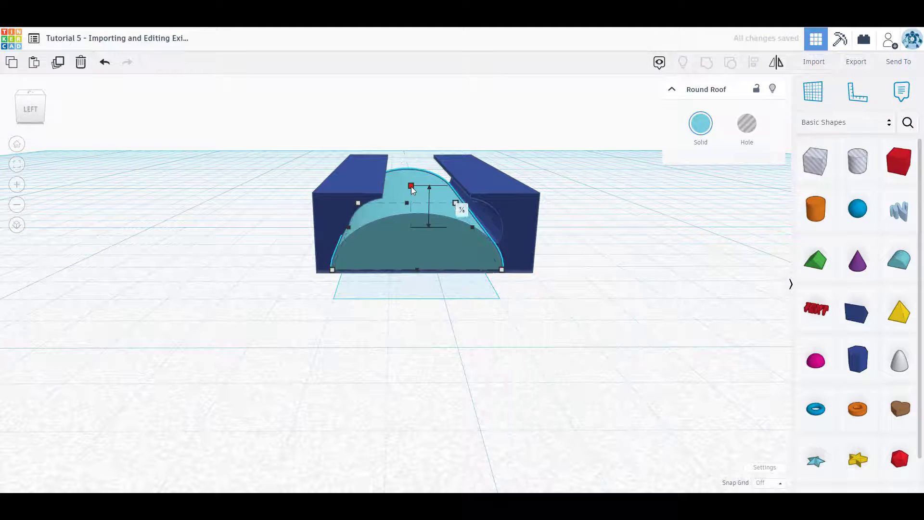
{"action": "left_click_drag", "start_coordinate": [411, 187], "coordinate": [412, 179]}
{"action": "left_click_drag", "start_coordinate": [502, 269], "coordinate": [527, 261]}
{"action": "left_click_drag", "start_coordinate": [424, 175], "coordinate": [414, 172]}
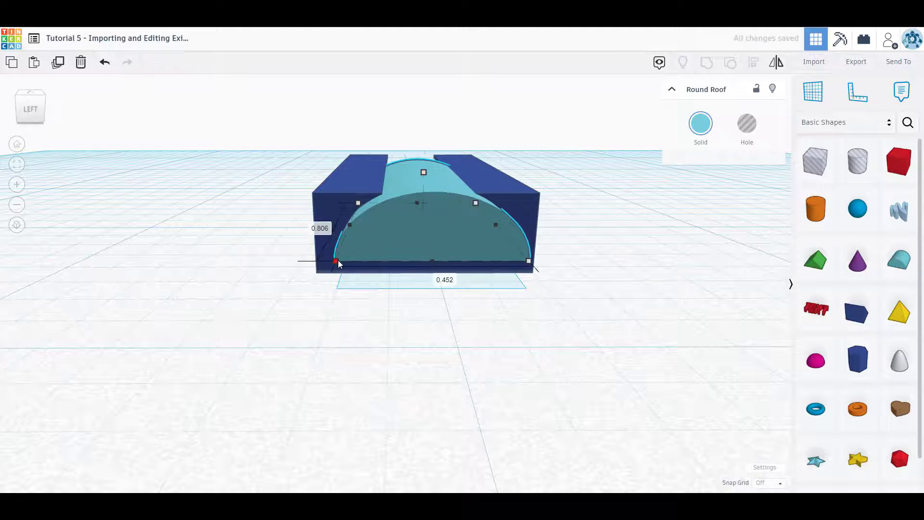
{"action": "left_click_drag", "start_coordinate": [338, 260], "coordinate": [331, 260]}
Lengthen the Round Roof to about 1.483 in so it extends past both ends of the clip, and make it a hole
{"action": "right_click_drag", "start_coordinate": [337, 264], "coordinate": [664, 211]}
{"action": "left_click", "coordinate": [255, 208]}
{"action": "left_click_drag", "start_coordinate": [254, 208], "coordinate": [52, 171]}
{"action": "left_click", "coordinate": [747, 126]}
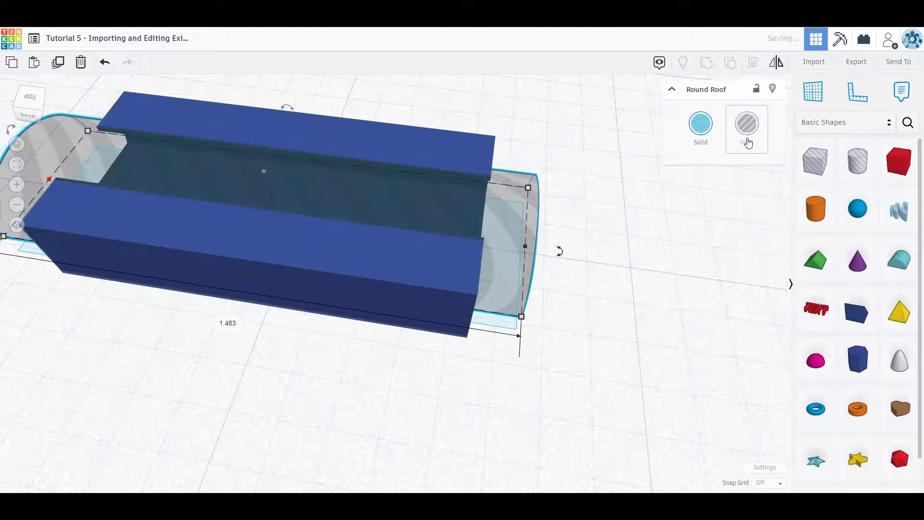
Place a ruler on the workplane beside the clip and set the Round Roof hole's width to 0.5 in
{"action": "right_click_drag", "start_coordinate": [673, 276], "coordinate": [447, 204]}
{"action": "left_click", "coordinate": [424, 234]}
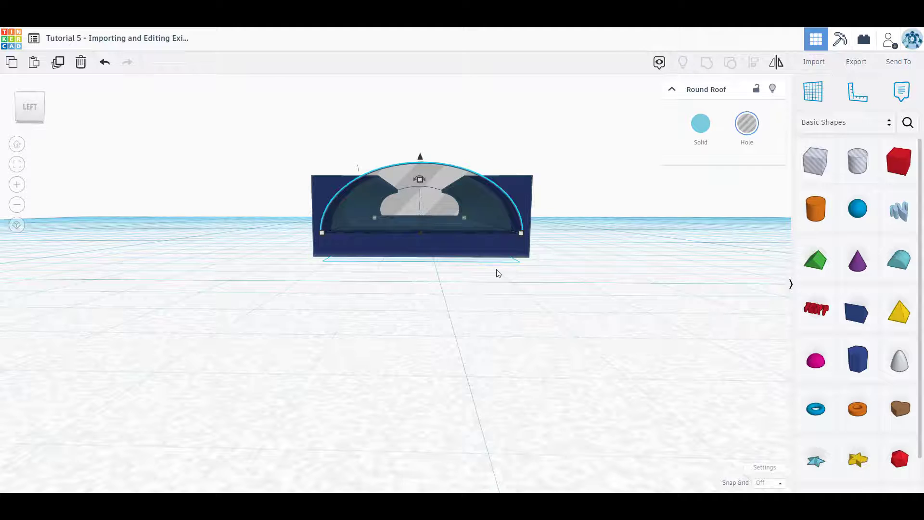
{"action": "right_click_drag", "start_coordinate": [504, 271], "coordinate": [520, 336]}
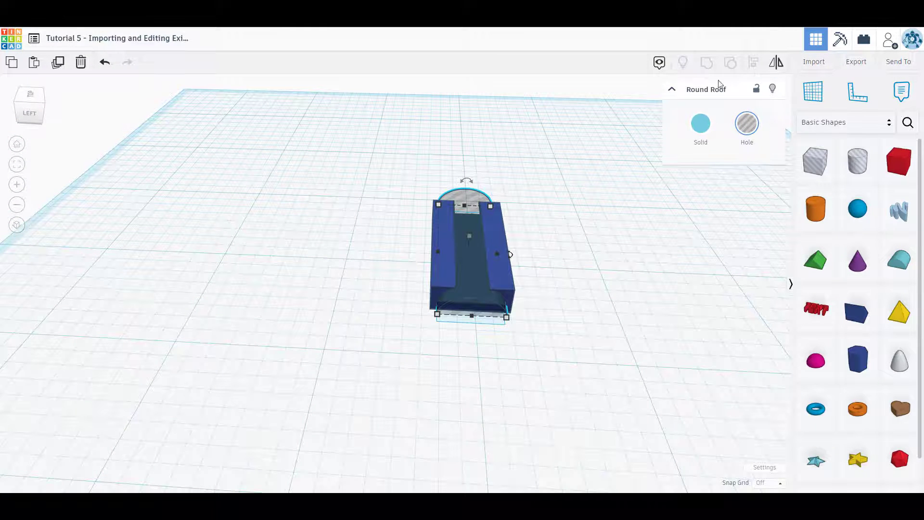
{"action": "left_click", "coordinate": [858, 91]}
{"action": "left_click", "coordinate": [257, 336]}
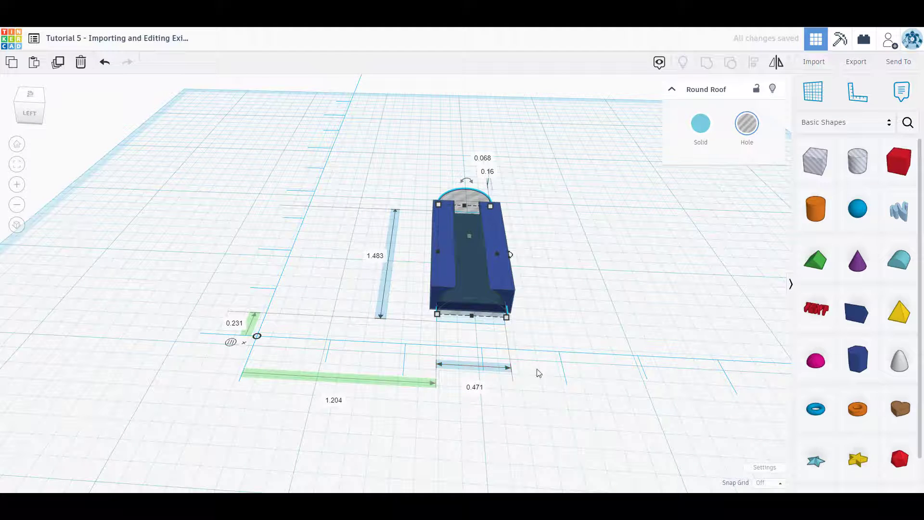
{"action": "left_click", "coordinate": [478, 390]}
{"action": "type", "text": ".5"}
{"action": "key", "text": "Return"}
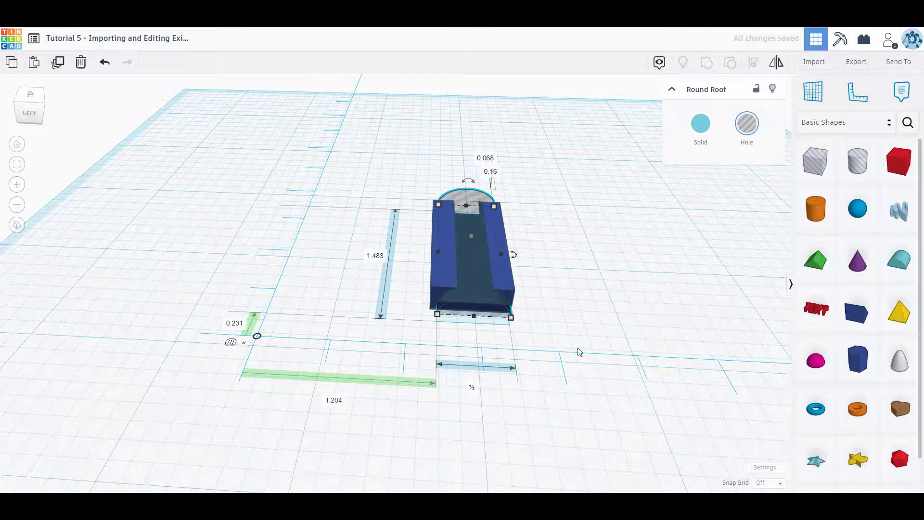
Select the clip and the Round Roof hole and align their centers across both the width and the length
{"action": "left_click_drag", "start_coordinate": [607, 404], "coordinate": [368, 159]}
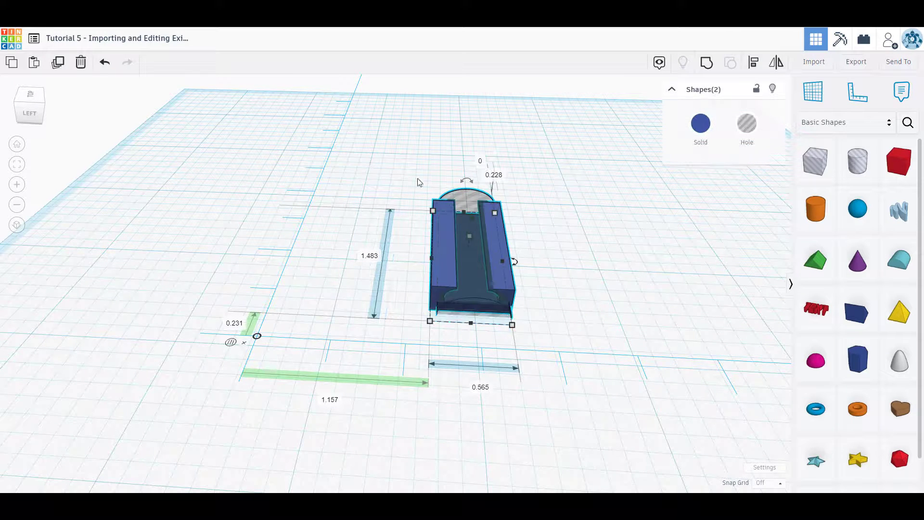
{"action": "left_click", "coordinate": [756, 68]}
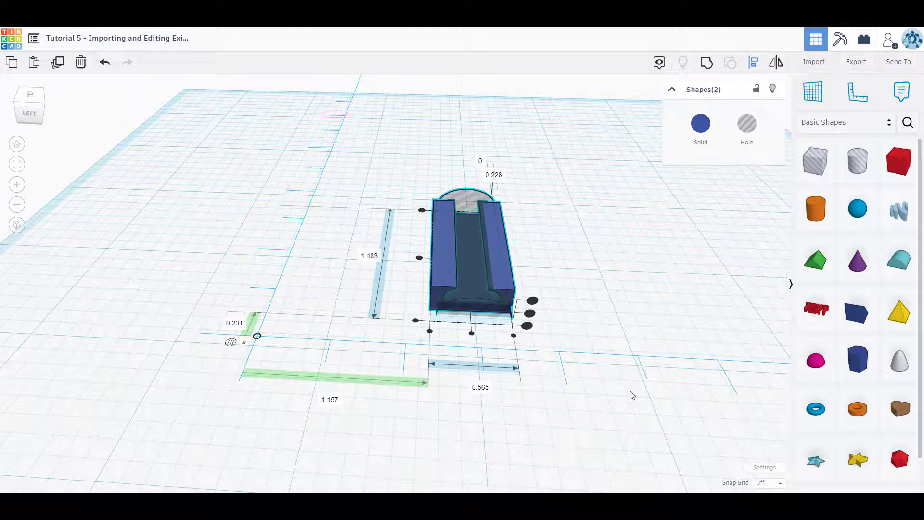
{"action": "scroll", "coordinate": [508, 358], "scroll_direction": "up", "scroll_amount": 5}
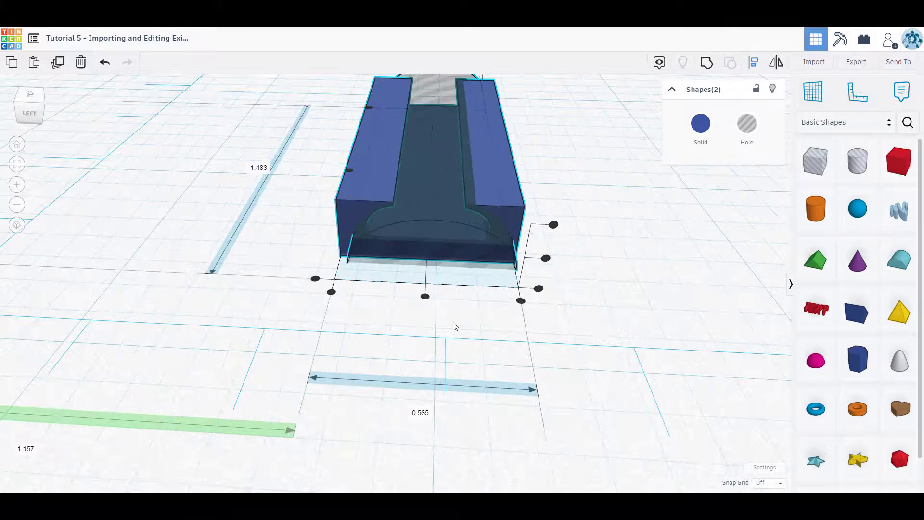
{"action": "left_click", "coordinate": [425, 298]}
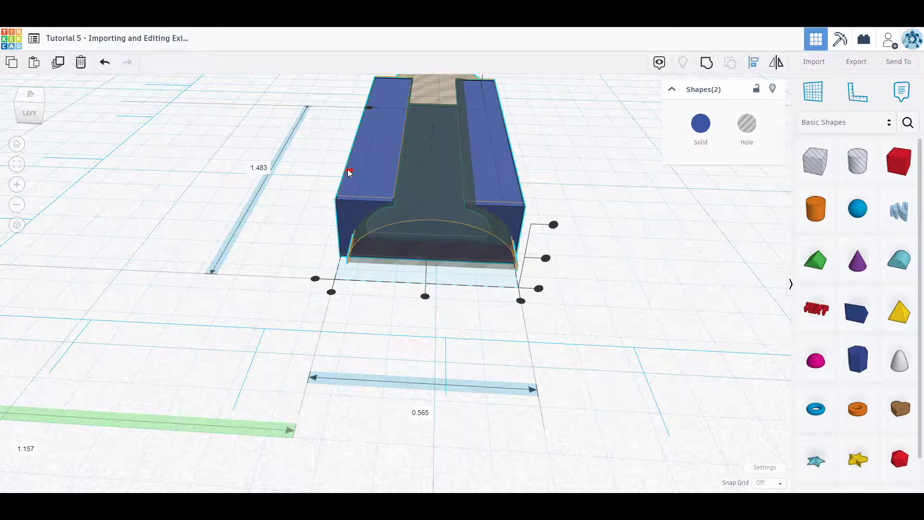
{"action": "left_click", "coordinate": [425, 297]}
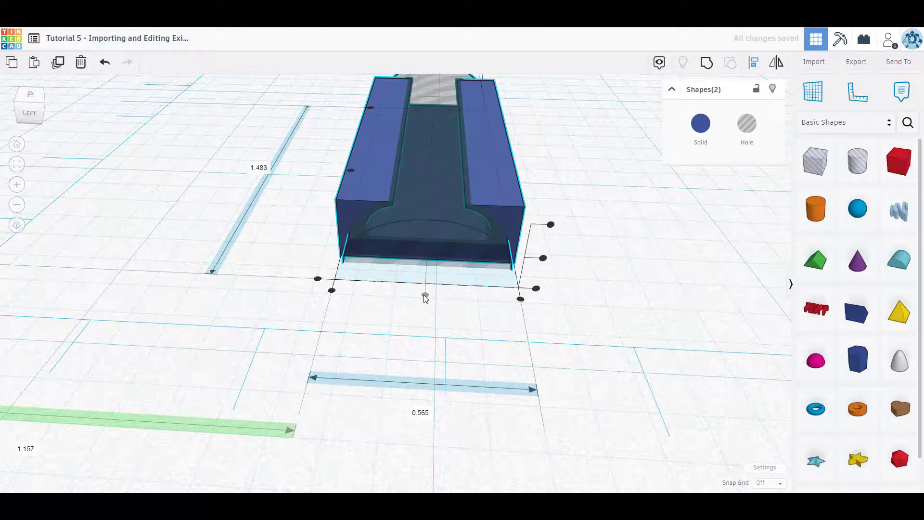
{"action": "left_click", "coordinate": [350, 171]}
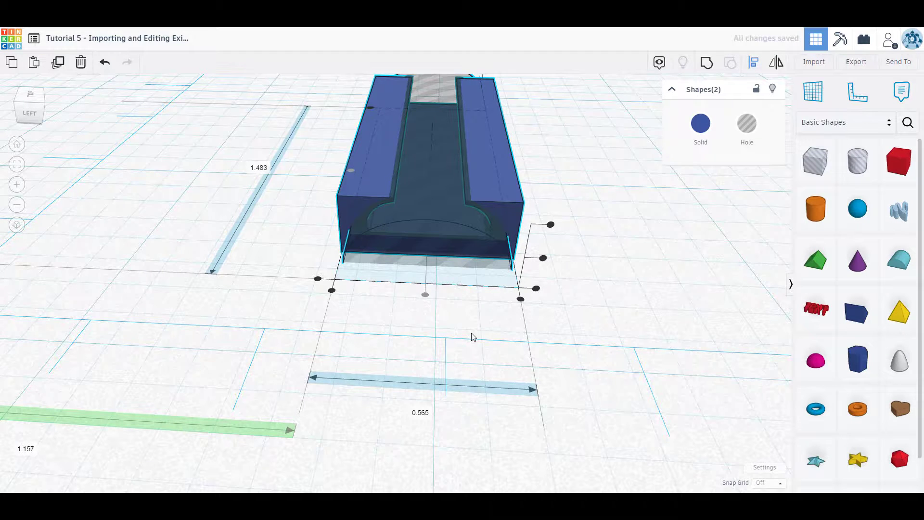
{"action": "right_click_drag", "start_coordinate": [472, 337], "coordinate": [471, 289]}
{"action": "left_click", "coordinate": [420, 280]}
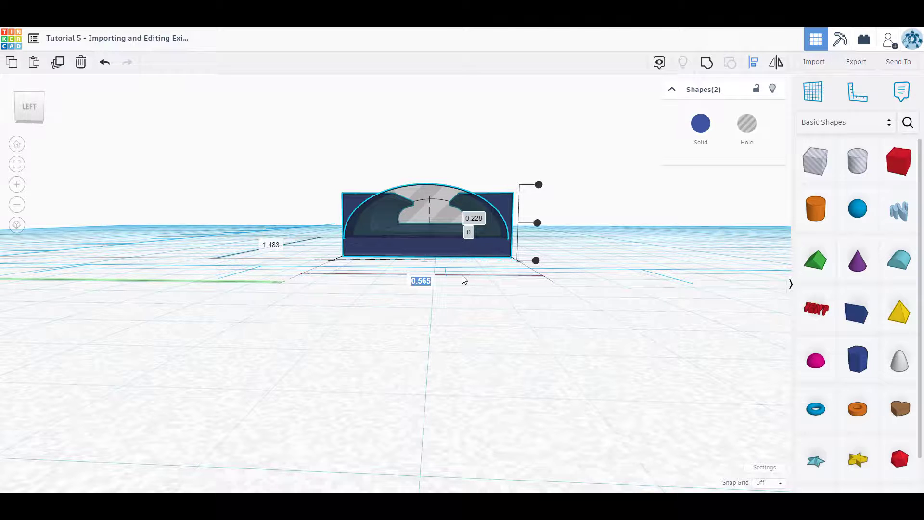
Select the clip together with the centered Round Roof hole and group them to cut the enlarged channel
{"action": "right_click_drag", "start_coordinate": [454, 287], "coordinate": [458, 305]}
{"action": "left_click", "coordinate": [469, 302]}
{"action": "left_click", "coordinate": [590, 283]}
{"action": "left_click", "coordinate": [457, 235]}
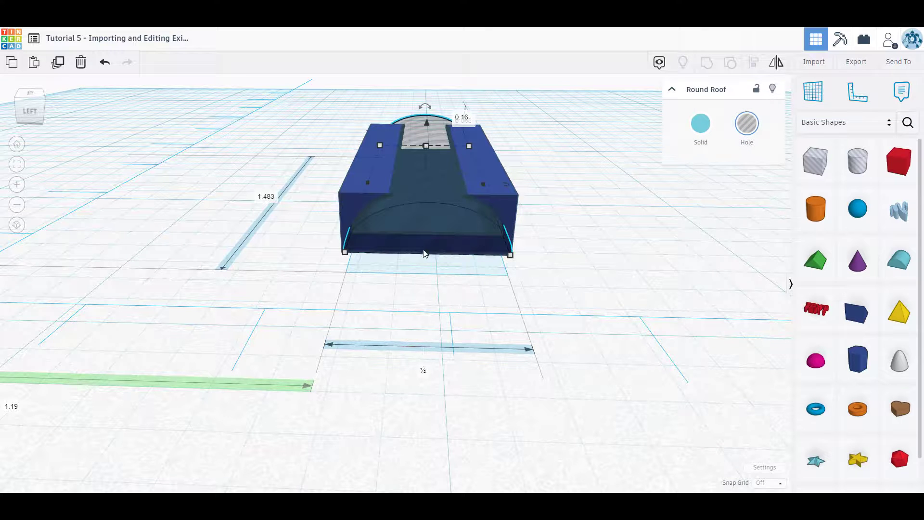
{"action": "scroll", "coordinate": [433, 324], "scroll_direction": "down", "scroll_amount": 5}
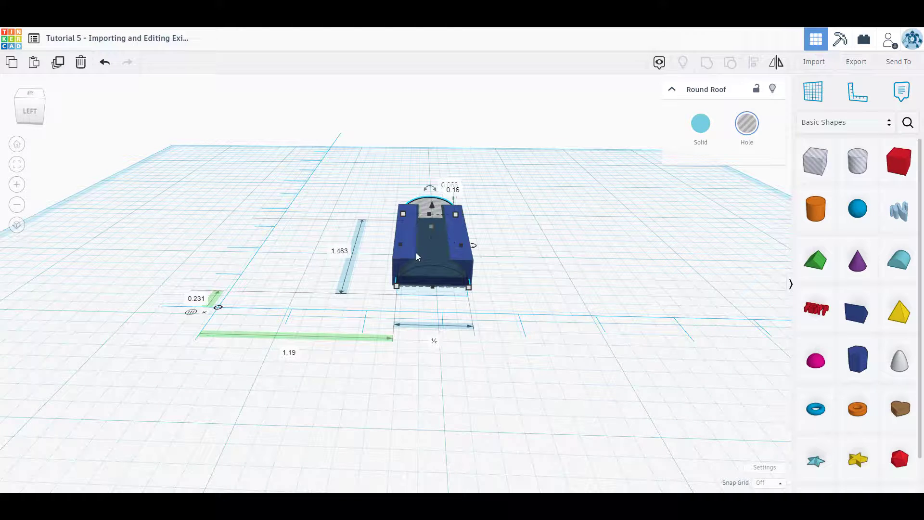
{"action": "left_click_drag", "start_coordinate": [536, 333], "coordinate": [343, 162]}
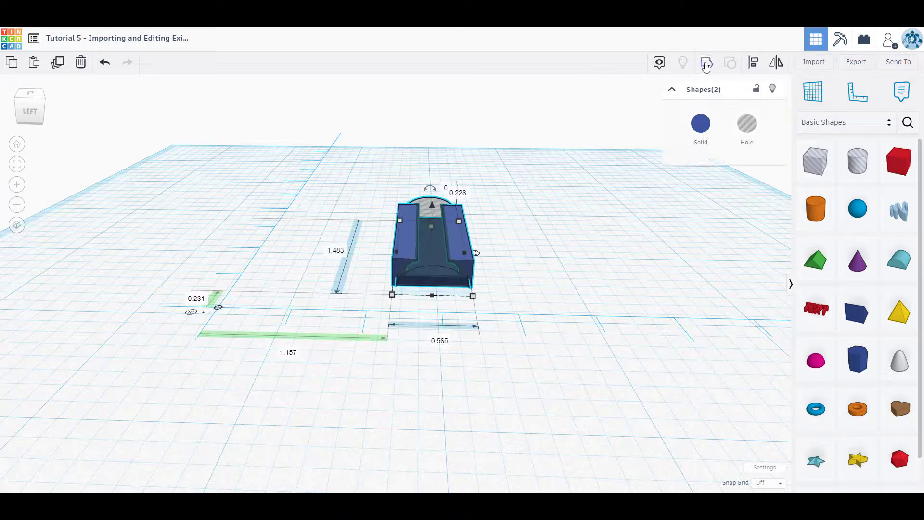
{"action": "left_click_drag", "start_coordinate": [562, 341], "coordinate": [364, 162]}
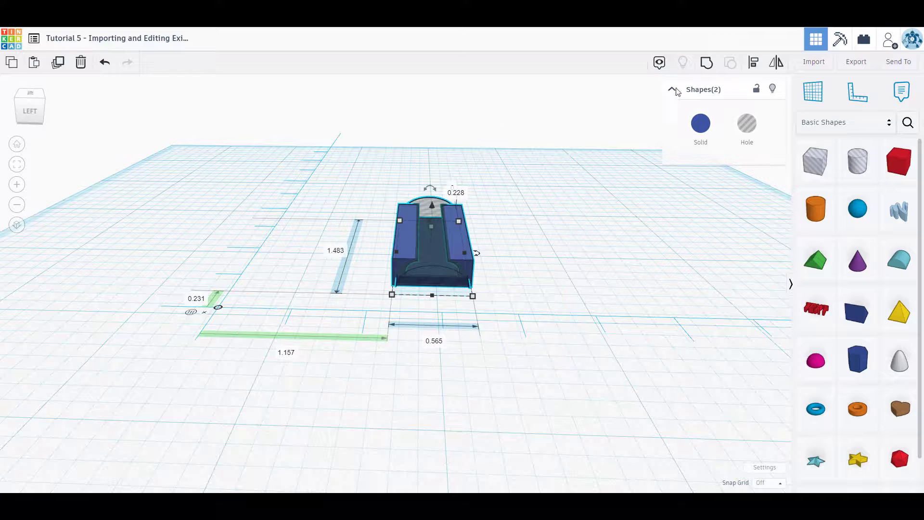
{"action": "left_click", "coordinate": [707, 63]}
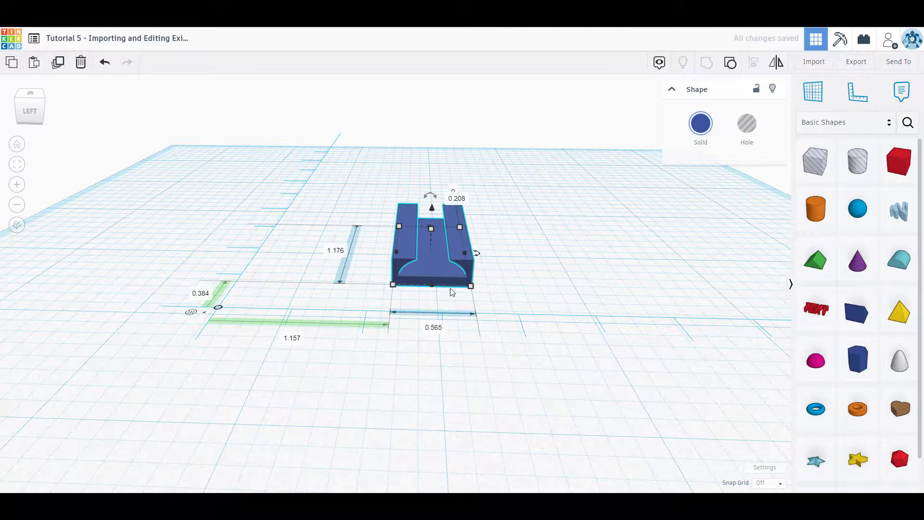
Examine the grouped clip's channel profile and floor from the open end and from an angled view
{"action": "scroll", "coordinate": [452, 292], "scroll_direction": "up", "scroll_amount": 10}
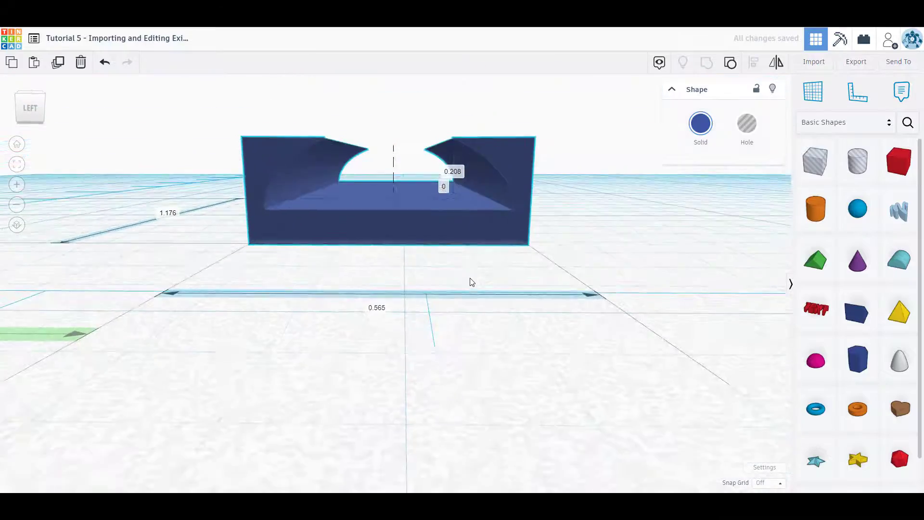
{"action": "mouse_move", "coordinate": [472, 282]}
{"action": "right_mouse_down"}
{"action": "mouse_move", "coordinate": [478, 320]}
{"action": "mouse_move", "coordinate": [477, 275]}
{"action": "mouse_move", "coordinate": [474, 285]}
{"action": "right_mouse_up"}
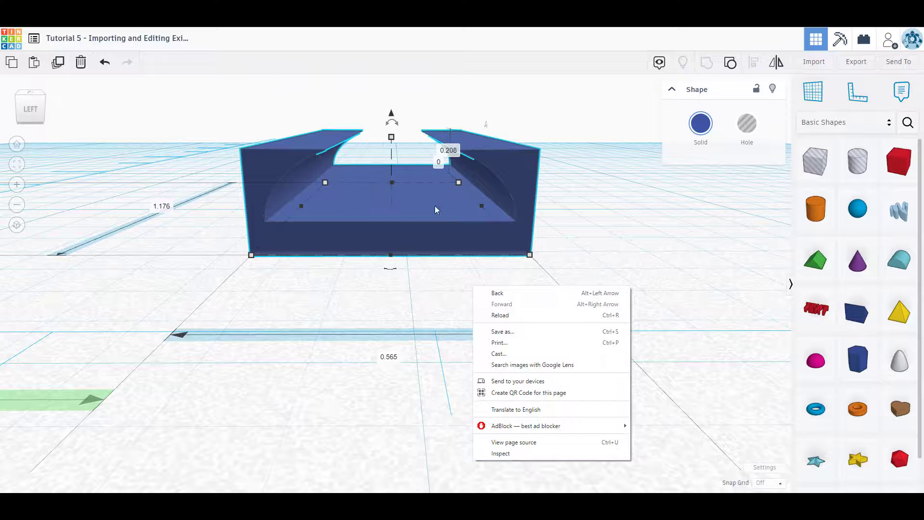
{"action": "left_click", "coordinate": [390, 223]}
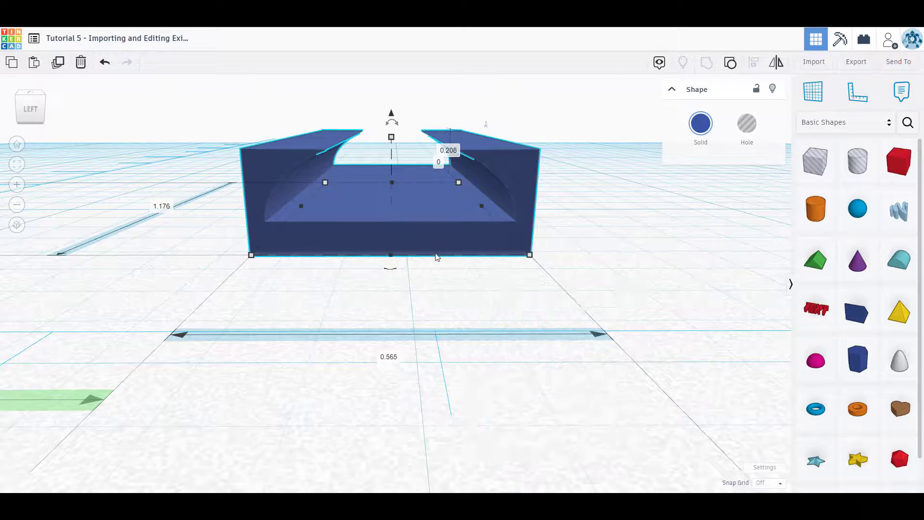
{"action": "scroll", "coordinate": [464, 270], "scroll_direction": "down", "scroll_amount": 5}
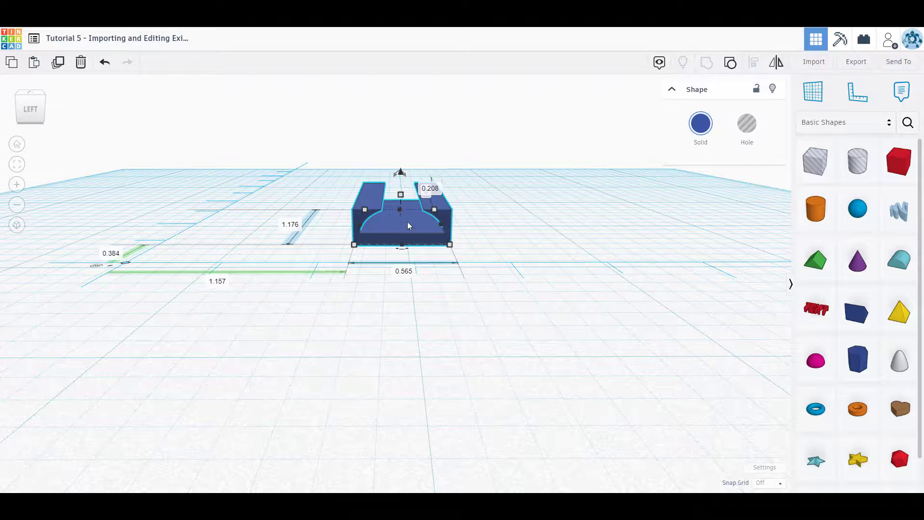
{"action": "right_click_drag", "start_coordinate": [471, 306], "coordinate": [542, 320]}
{"action": "left_click", "coordinate": [414, 265]}
{"action": "key", "text": "f"}
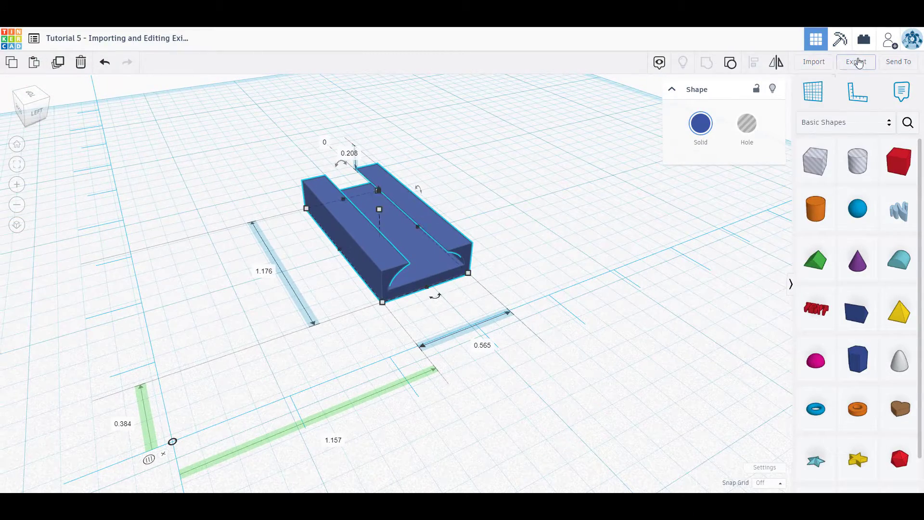
Bring up the export options for the selected clip, including the STL format, and close them without downloading
{"action": "left_click", "coordinate": [859, 67]}
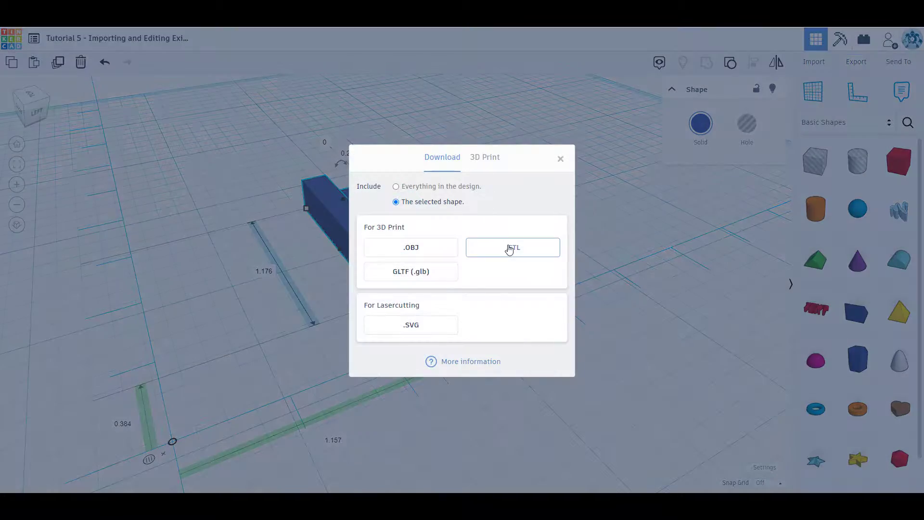
{"action": "left_click", "coordinate": [559, 160]}
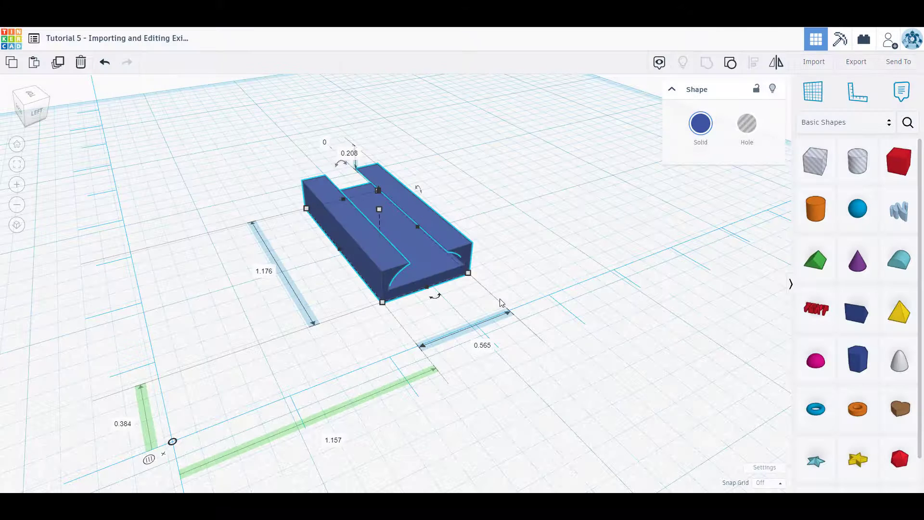